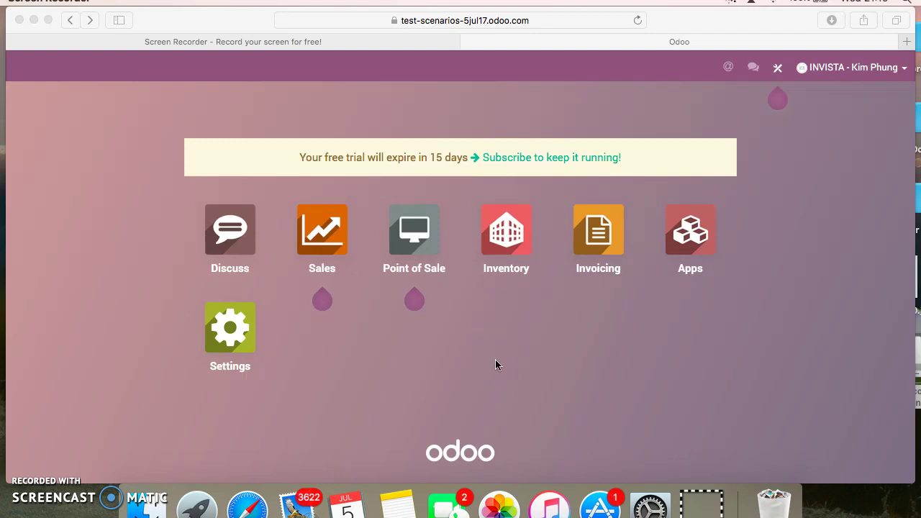
# Open the Inventory app and look over the receipt, internal transfer and delivery cards of each warehouse
pyautogui.click(508, 248)
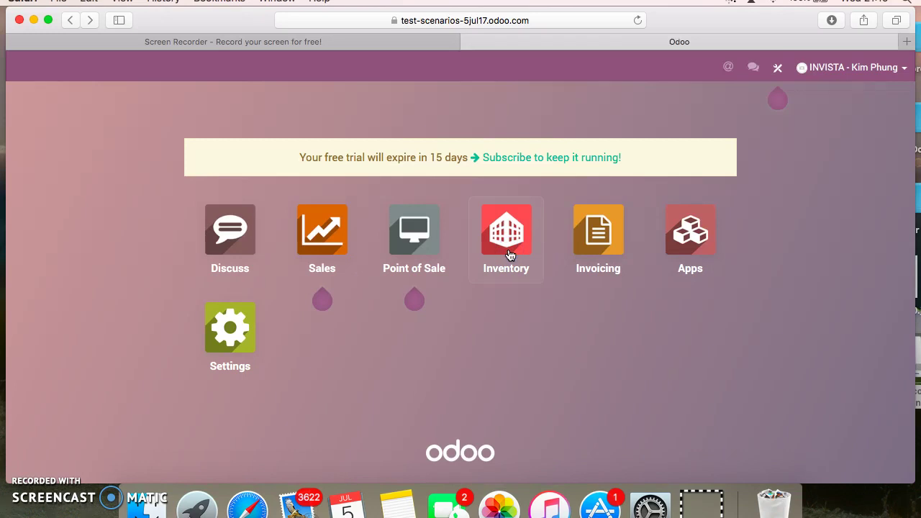
pyautogui.click(508, 235)
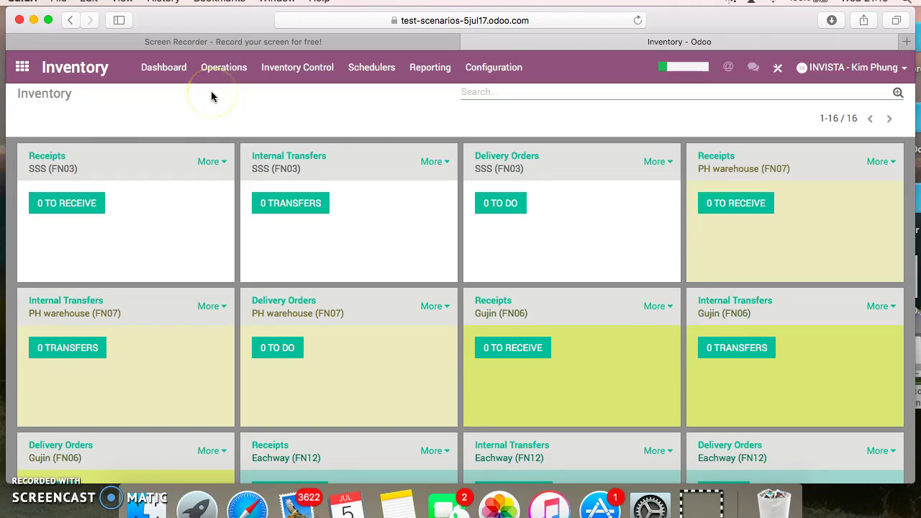
pyautogui.click(22, 68)
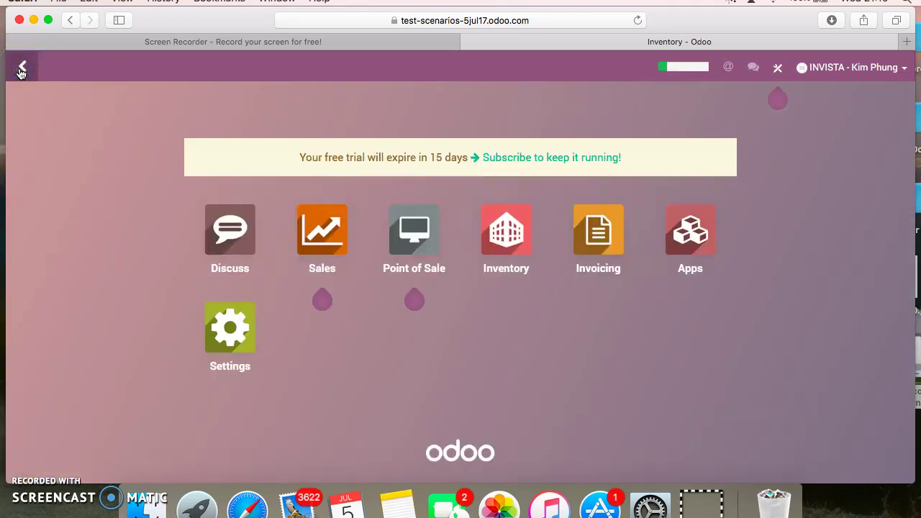
pyautogui.click(497, 267)
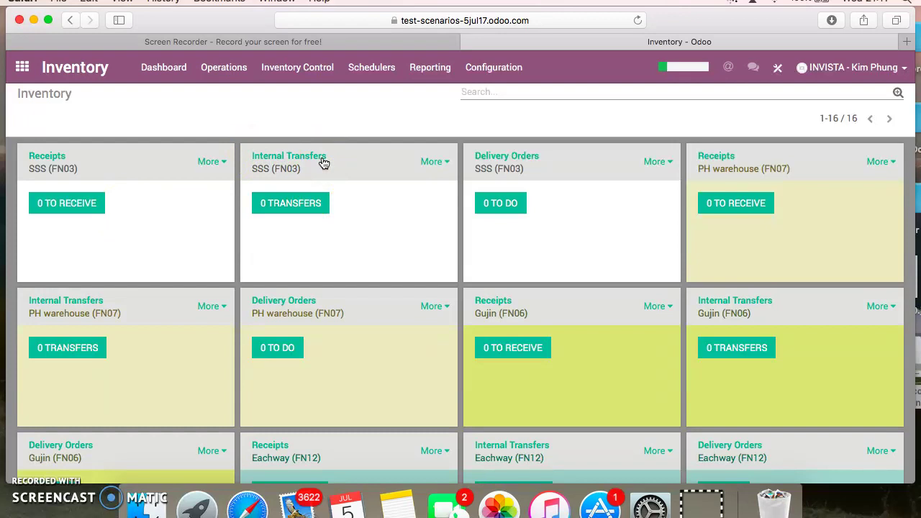
pyautogui.click(280, 179)
pyautogui.scroll(-3, 590, 293)
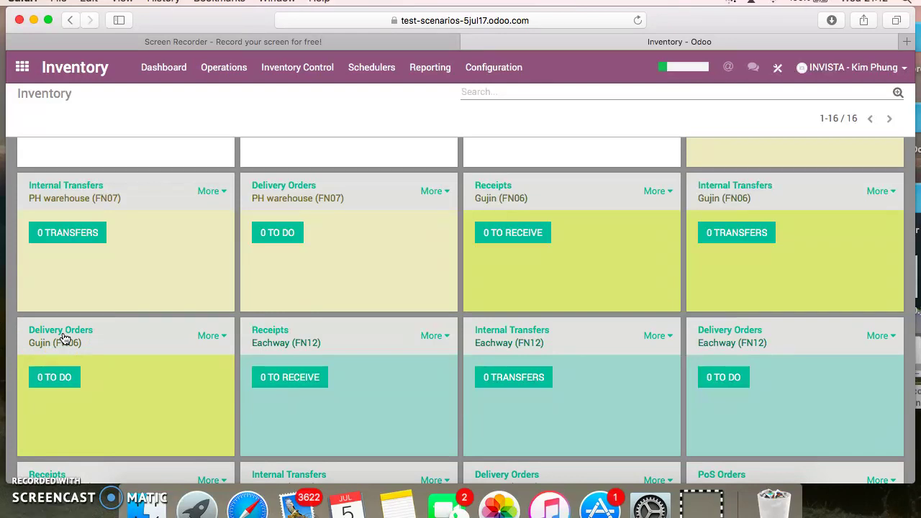
pyautogui.scroll(-1, 63, 338)
pyautogui.scroll(4, 64, 339)
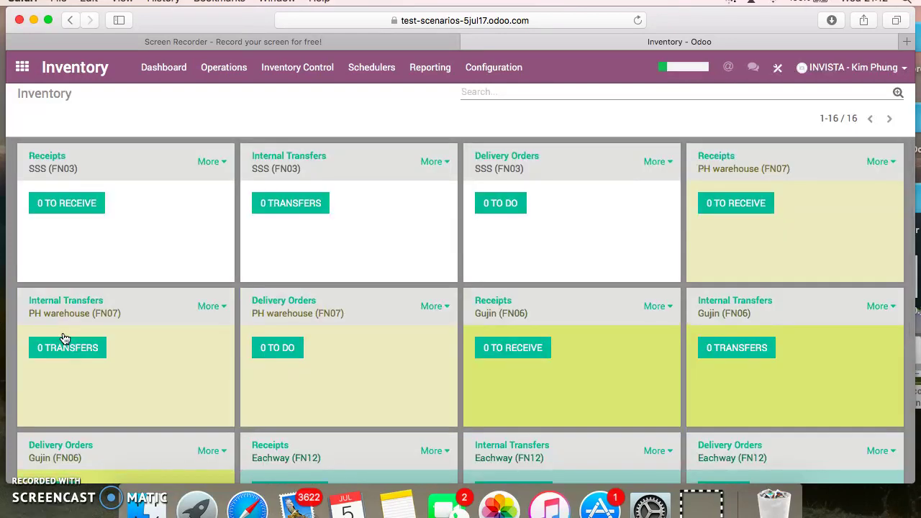
# Open the Products catalogue, display it as a list and go to its second page
pyautogui.click(294, 70)
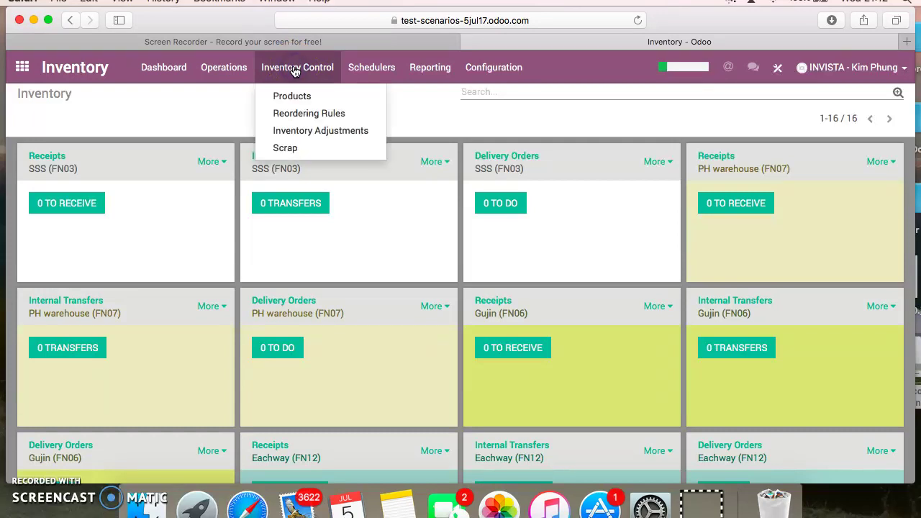
pyautogui.click(294, 96)
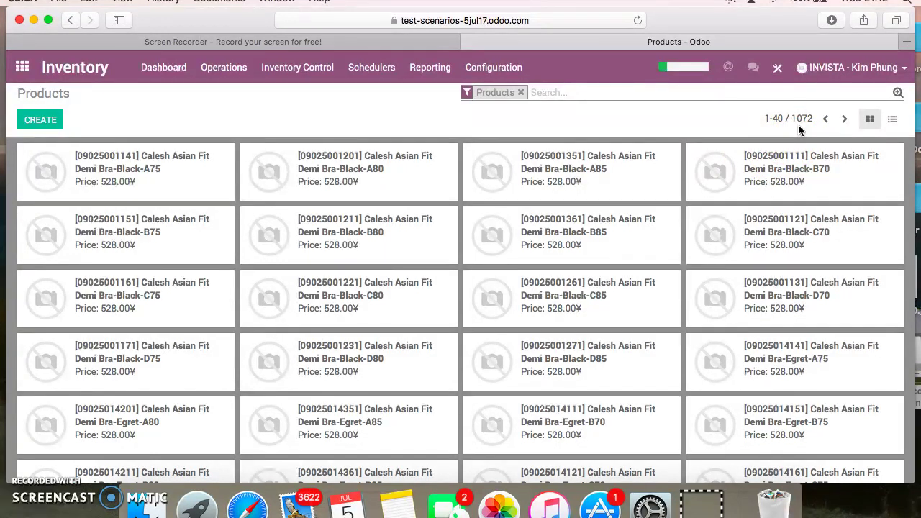
pyautogui.click(892, 121)
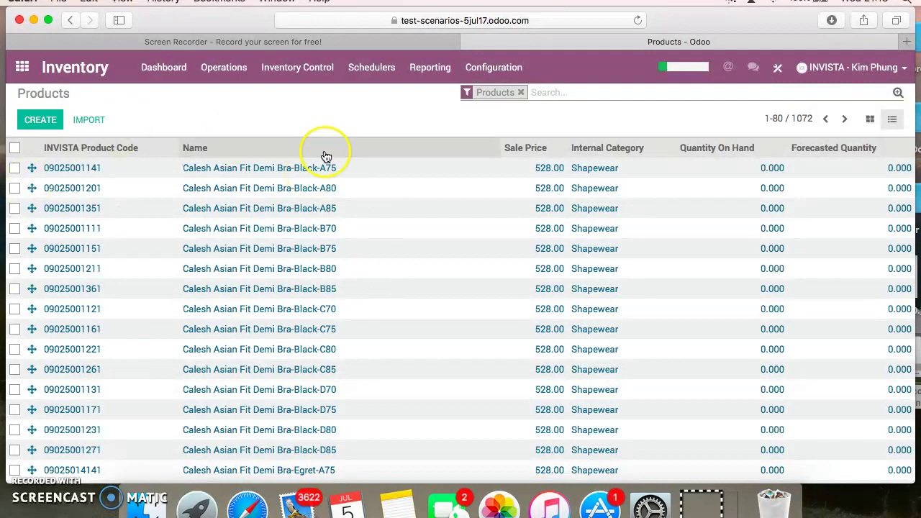
pyautogui.click(846, 120)
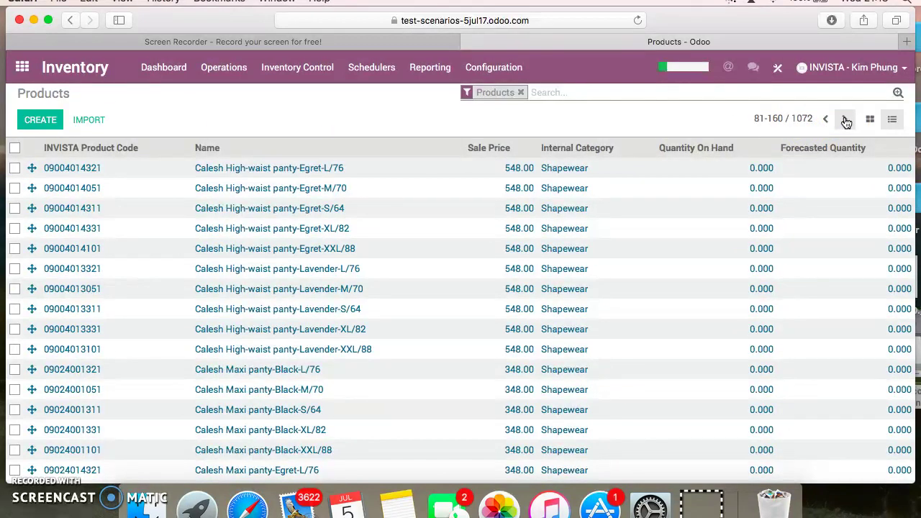
# Sort the product list by INVISTA Product Code in descending order
pyautogui.click(130, 148)
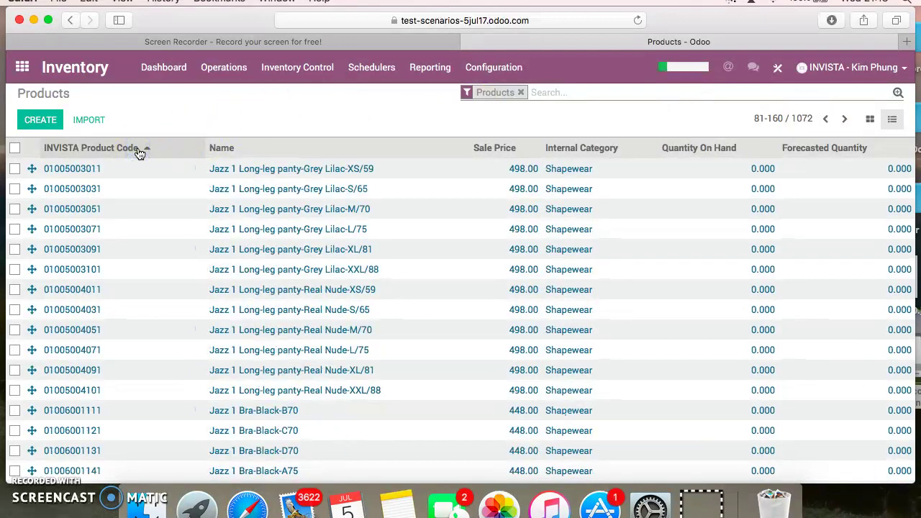
pyautogui.click(103, 153)
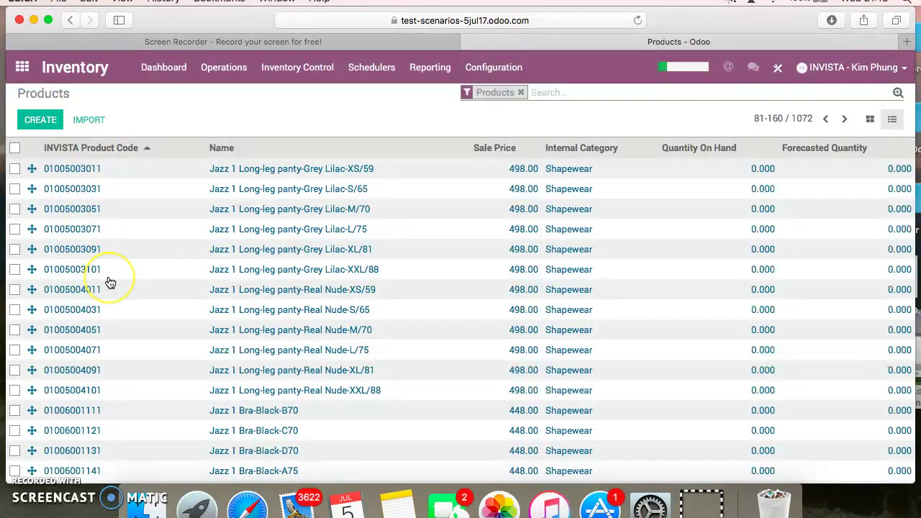
pyautogui.click(72, 176)
pyautogui.click(113, 159)
pyautogui.click(114, 154)
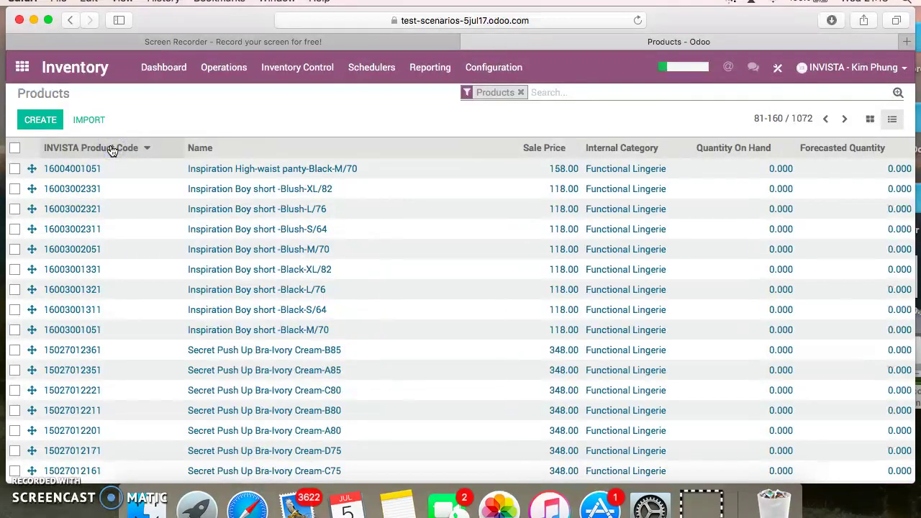
# Look through the sorted product rows and open the record of Inspiration High-waist panty-Black-M/70
pyautogui.click(52, 173)
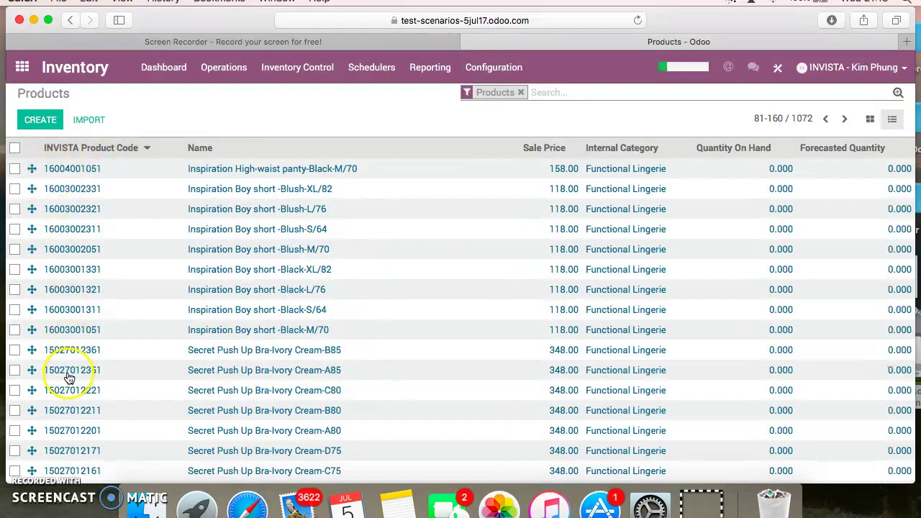
pyautogui.scroll(-10, 69, 389)
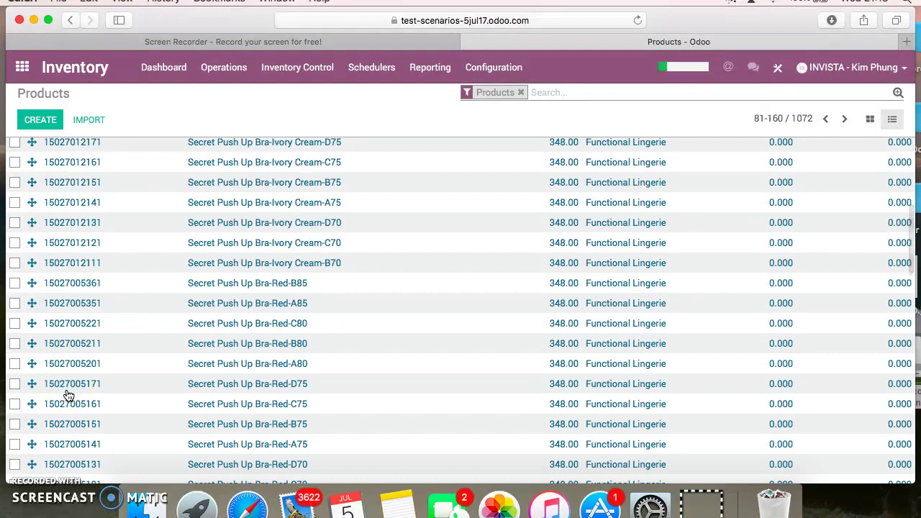
pyautogui.scroll(-15, 69, 396)
pyautogui.scroll(6, 68, 398)
pyautogui.scroll(10, 68, 398)
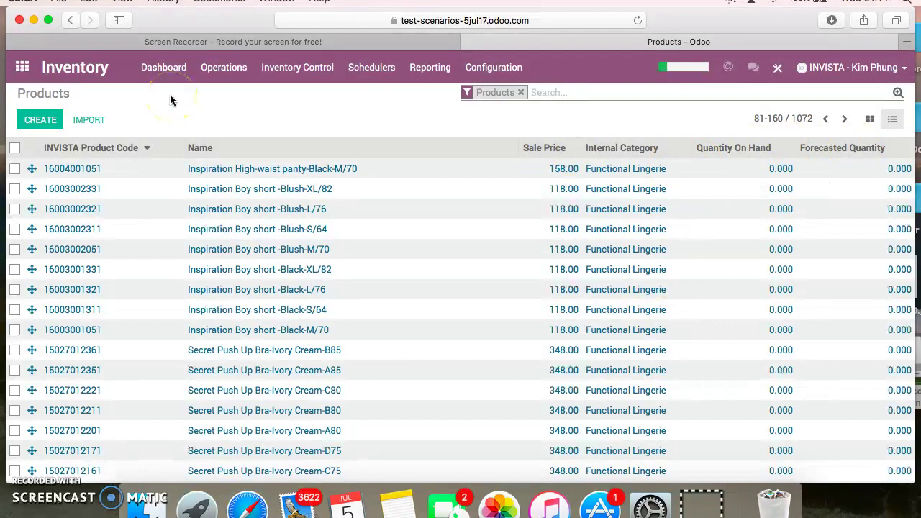
pyautogui.click(232, 174)
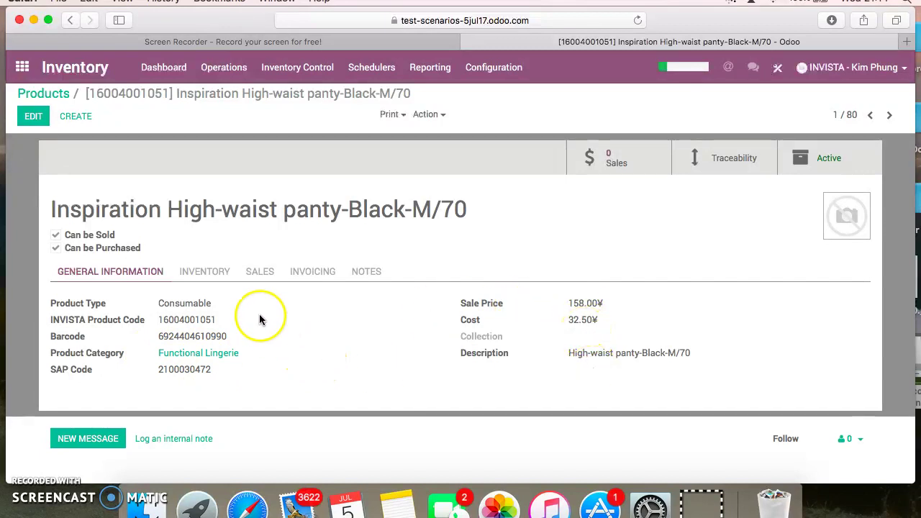
# Examine the product's inventory, sales, invoicing, notes and general information details
pyautogui.click(211, 274)
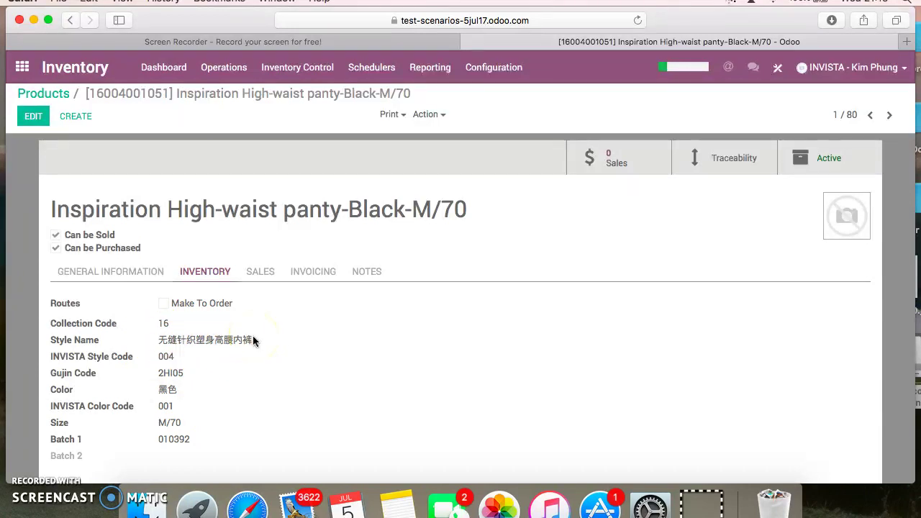
pyautogui.click(859, 67)
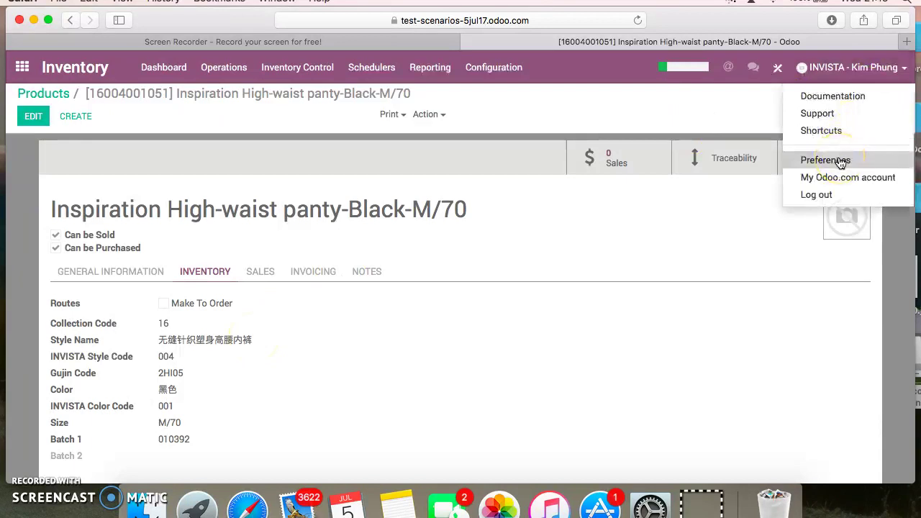
pyautogui.click(482, 314)
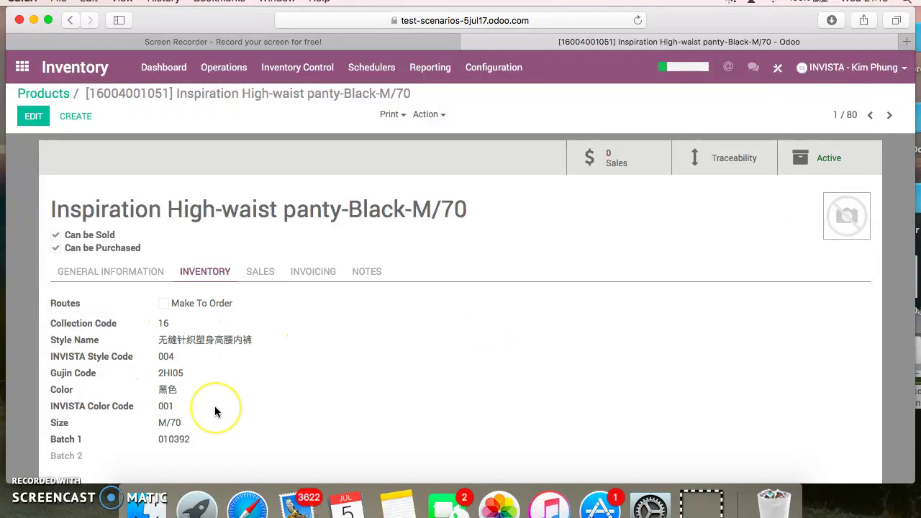
pyautogui.click(197, 441)
pyautogui.click(258, 277)
pyautogui.click(322, 274)
pyautogui.click(367, 276)
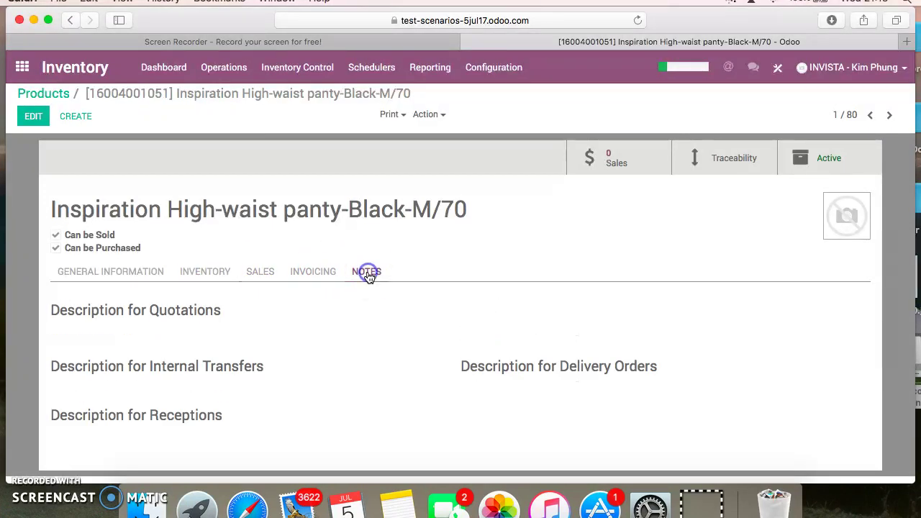
pyautogui.click(207, 273)
pyautogui.click(116, 271)
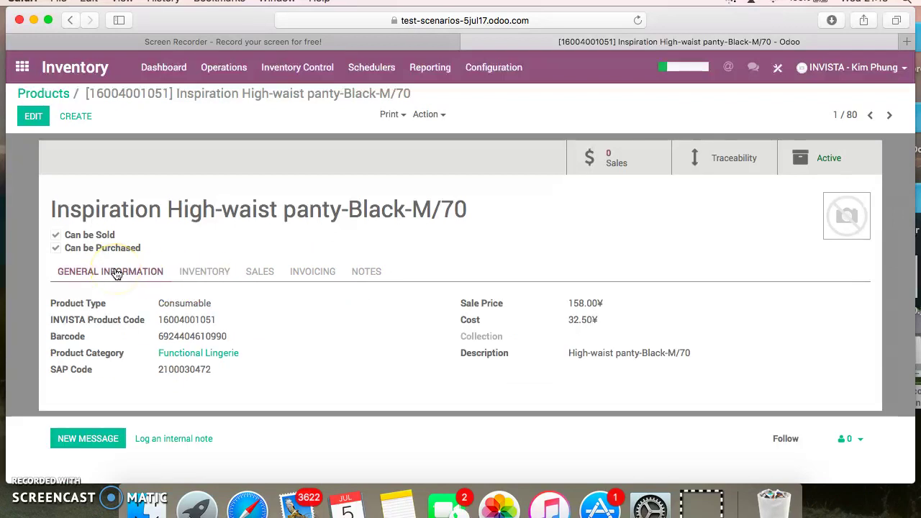
pyautogui.click(179, 275)
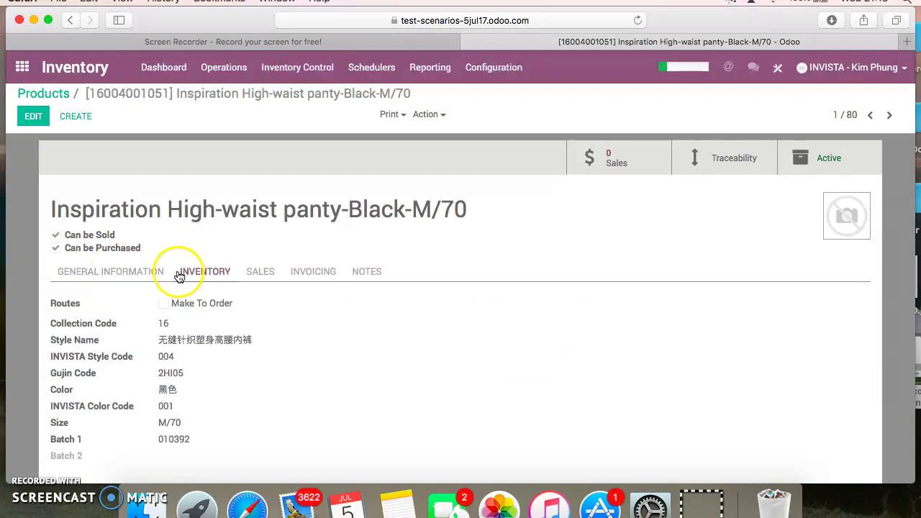
pyautogui.click(123, 274)
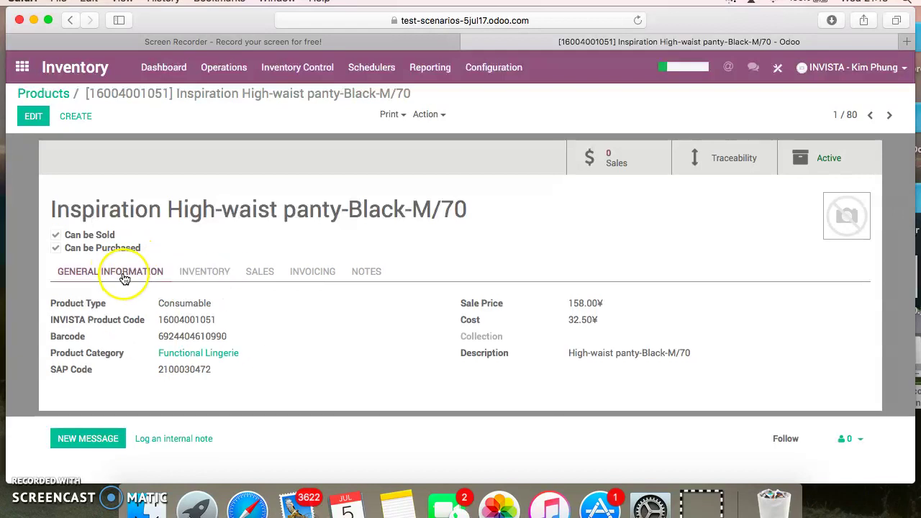
# Try to save a new product record with no name or category, and discard it
pyautogui.click(40, 117)
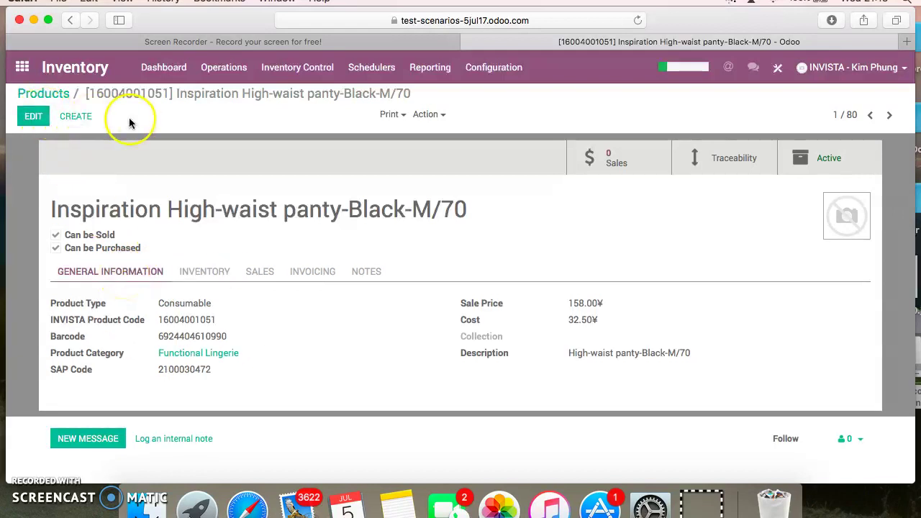
pyautogui.click(75, 119)
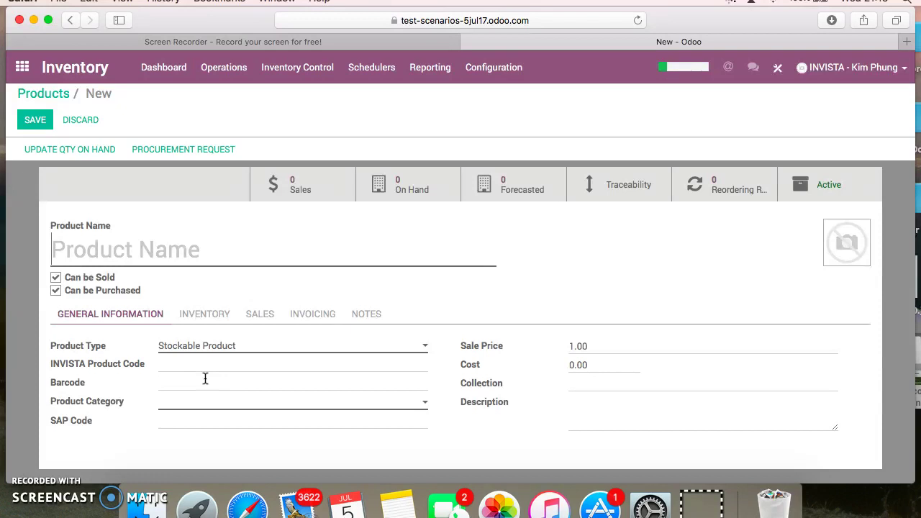
pyautogui.click(158, 149)
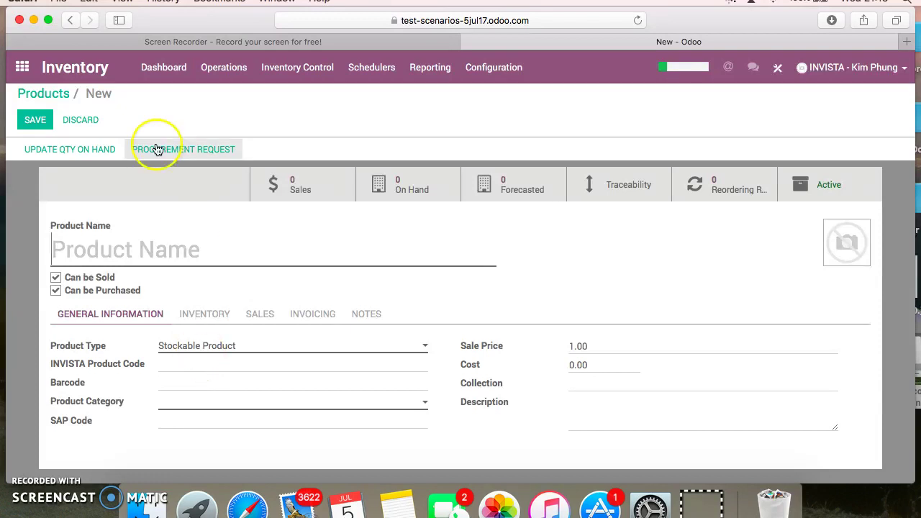
pyautogui.click(35, 120)
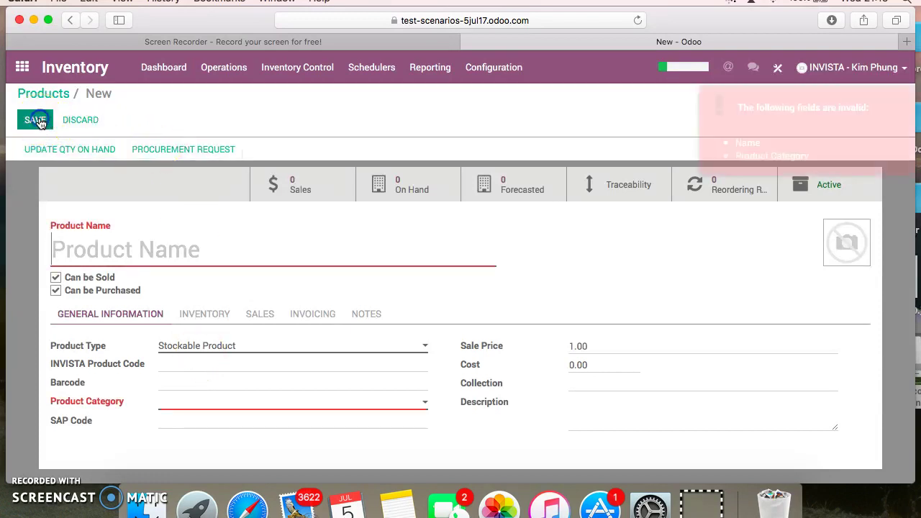
pyautogui.click(476, 86)
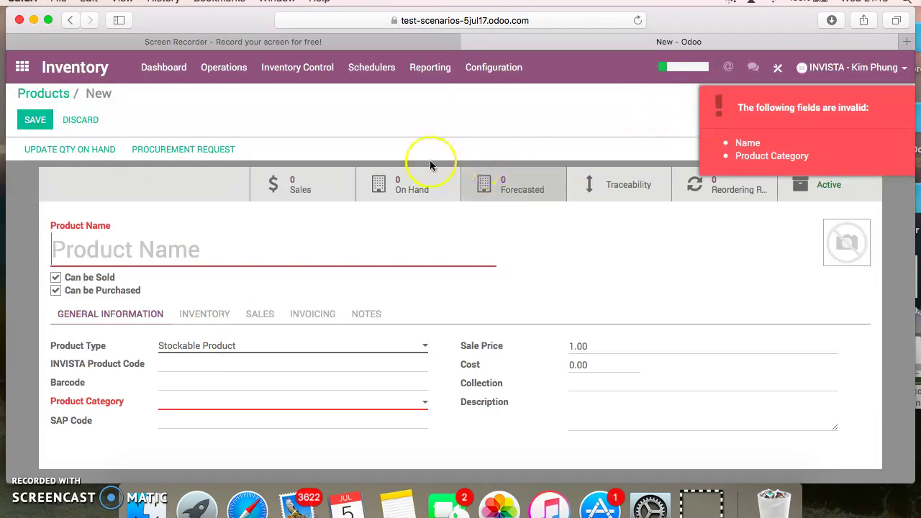
pyautogui.click(87, 121)
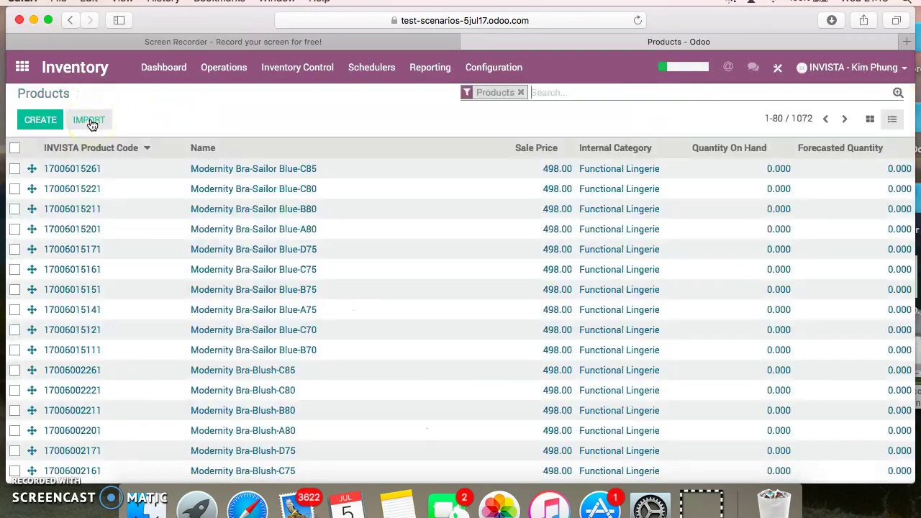
# View the CSV or Excel product import page and return to the product list without importing
pyautogui.click(90, 123)
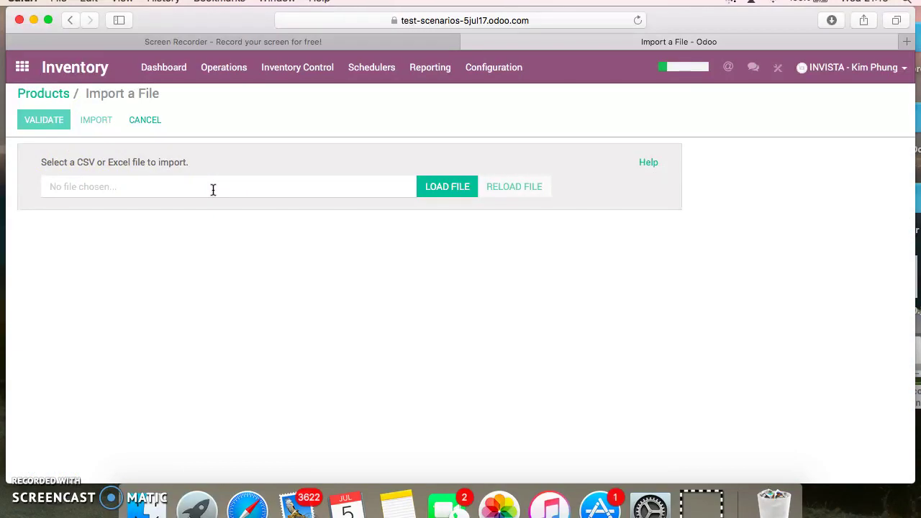
pyautogui.click(152, 122)
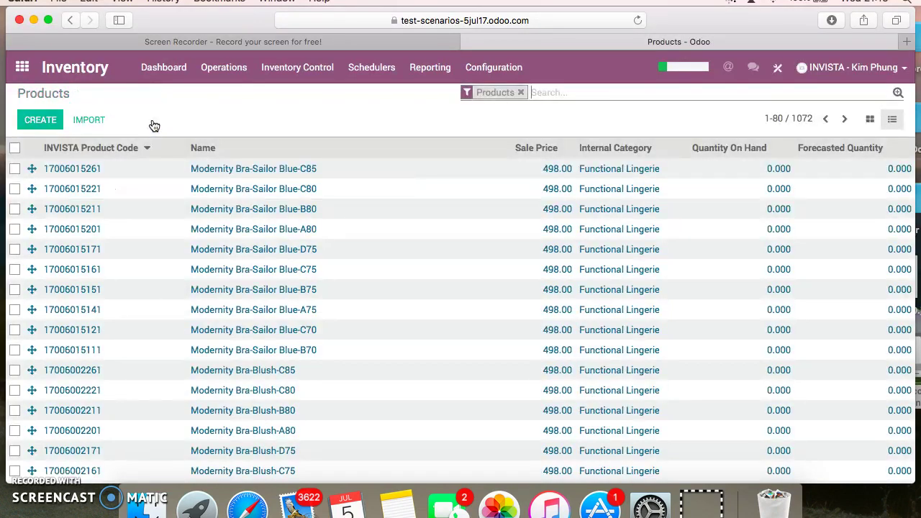
# Reopen the Inventory app from the apps overview and display its products as a list
pyautogui.click(23, 67)
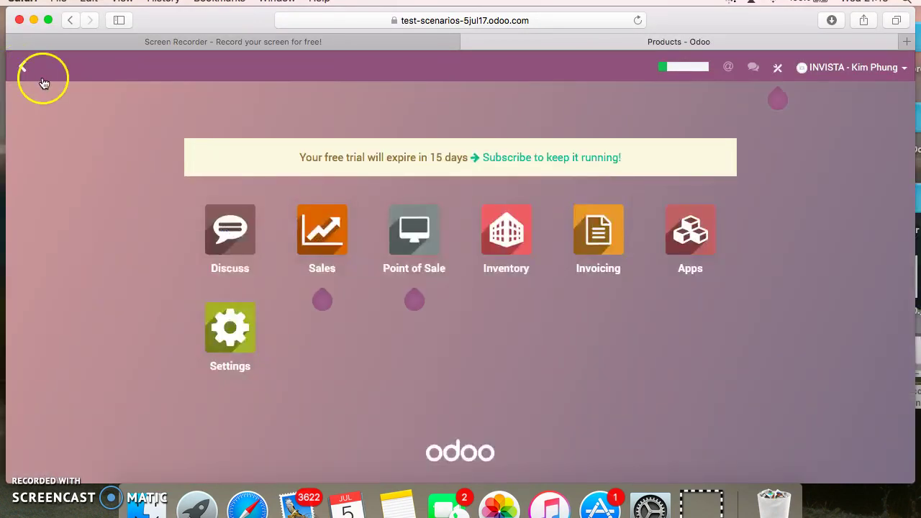
pyautogui.click(513, 244)
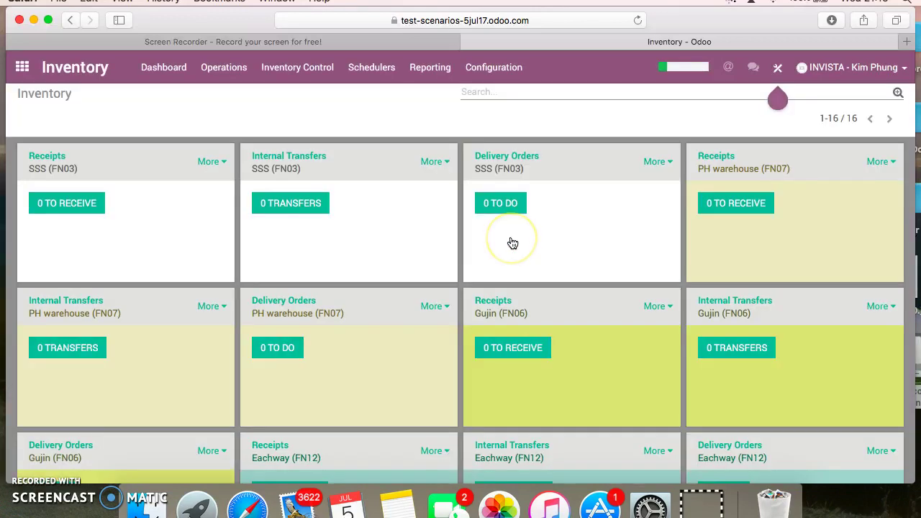
pyautogui.click(301, 72)
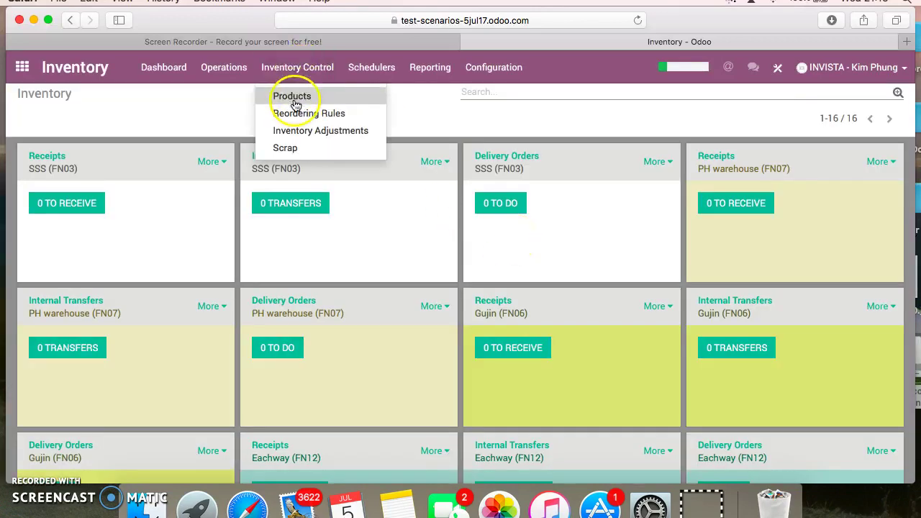
pyautogui.click(292, 98)
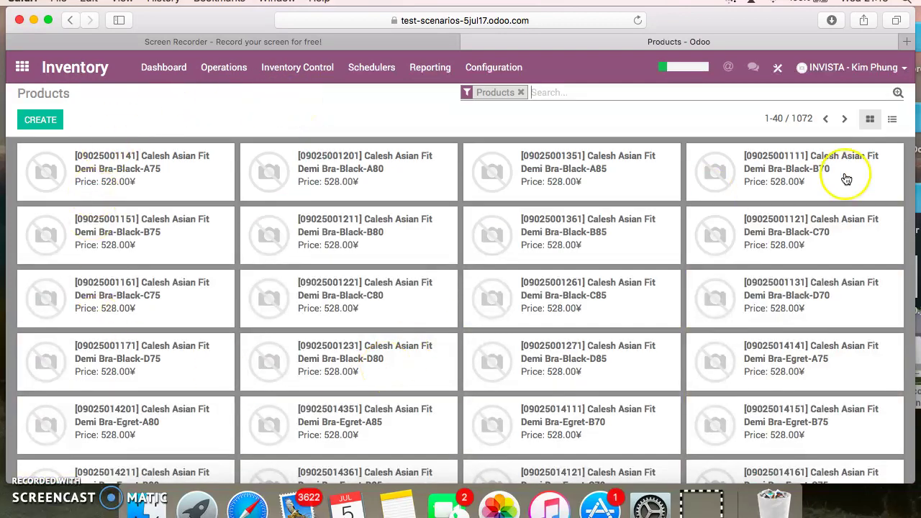
pyautogui.click(891, 119)
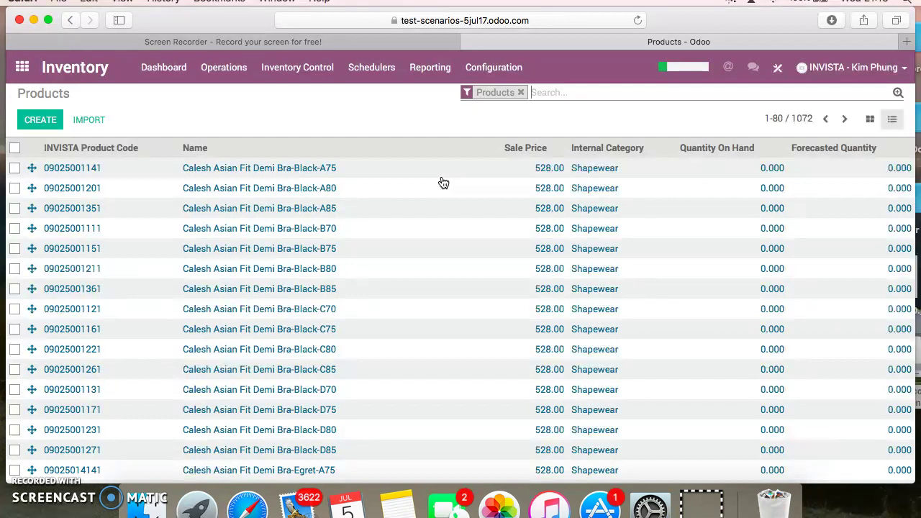
# Search the products for "modernity" and look through the matching rows
pyautogui.click(562, 93)
pyautogui.write('modernity')
pyautogui.press('Return')
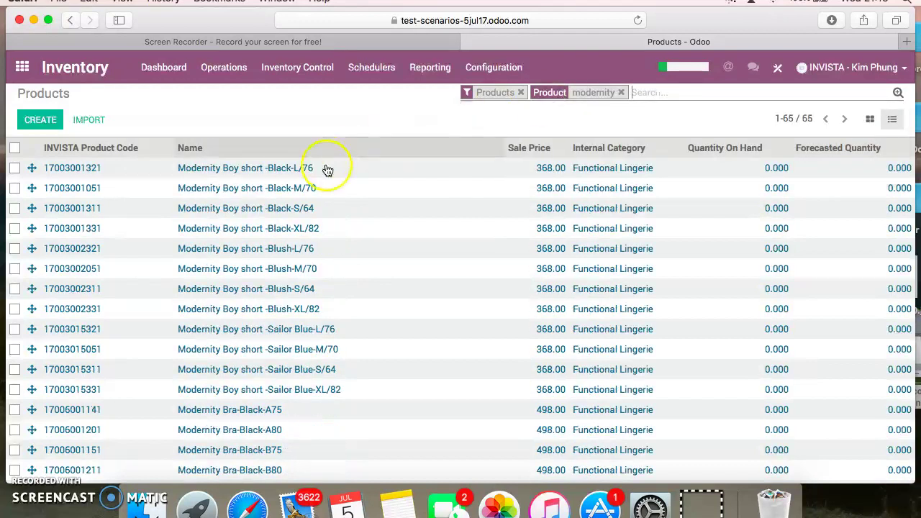
pyautogui.scroll(-15, 235, 228)
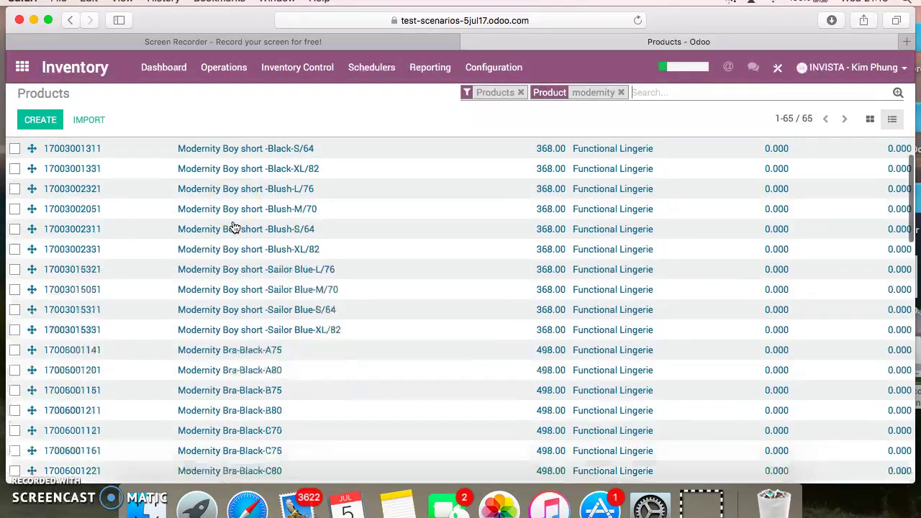
pyautogui.scroll(-10, 234, 227)
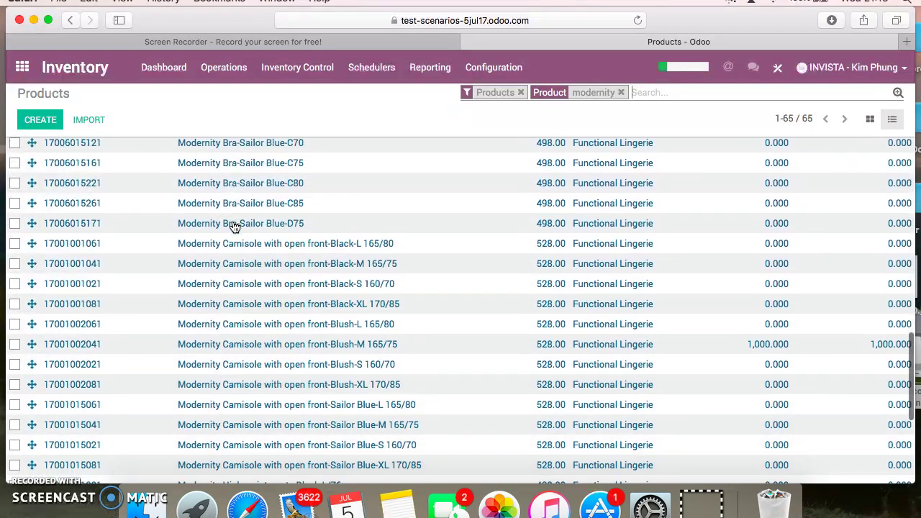
pyautogui.scroll(20, 234, 227)
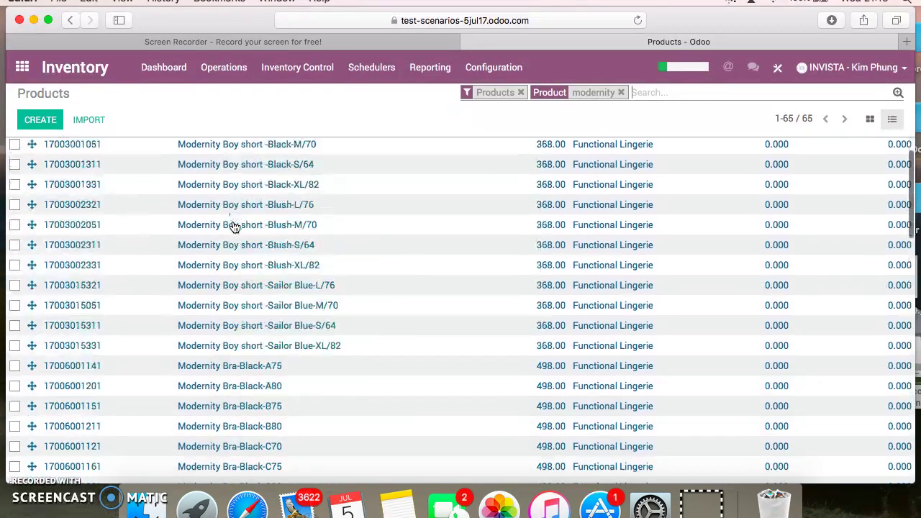
pyautogui.click(351, 99)
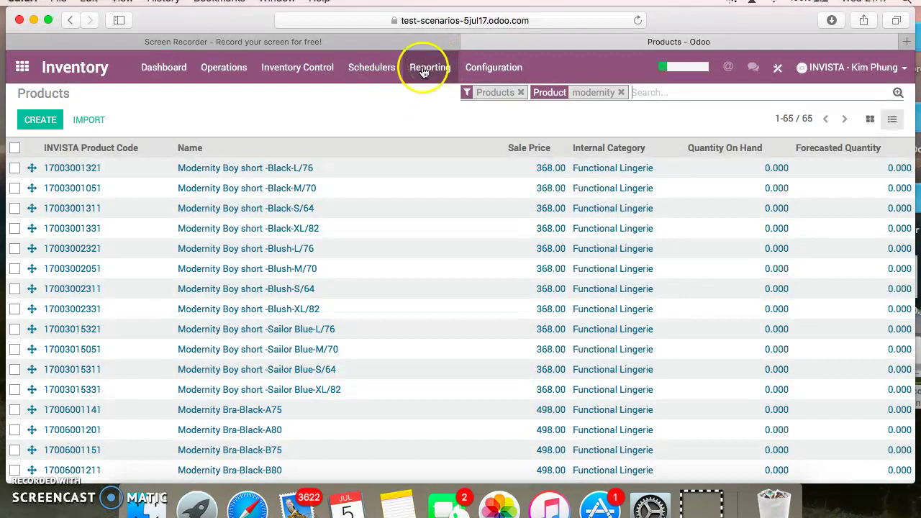
# View the product categories in the Inventory configuration and return to the apps overview
pyautogui.click(502, 69)
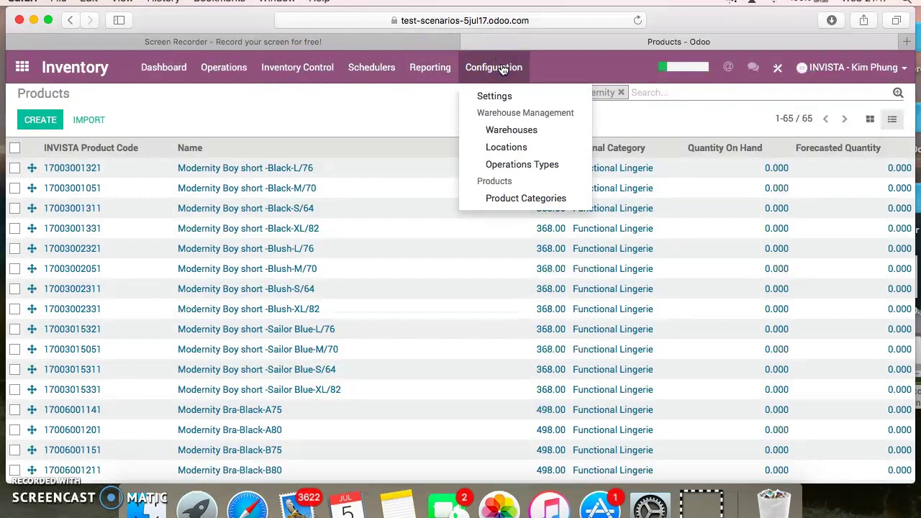
pyautogui.click(507, 200)
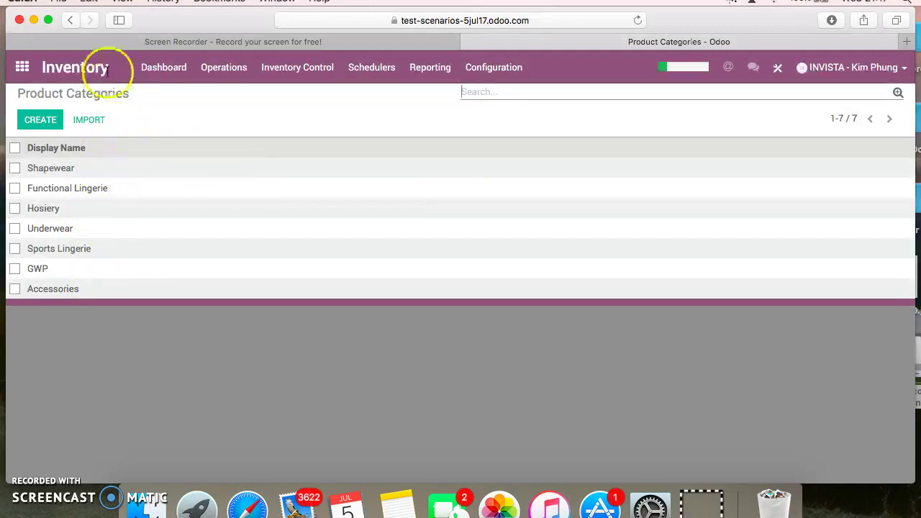
pyautogui.click(84, 72)
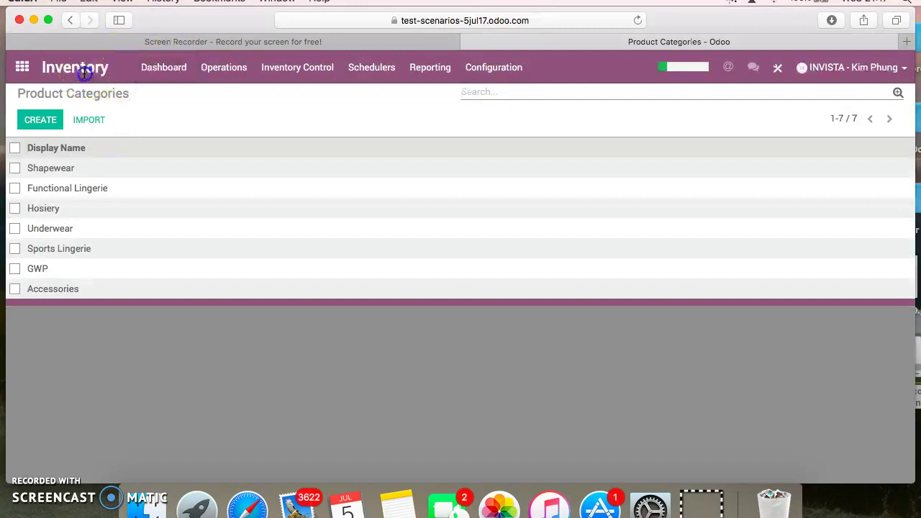
pyautogui.click(25, 68)
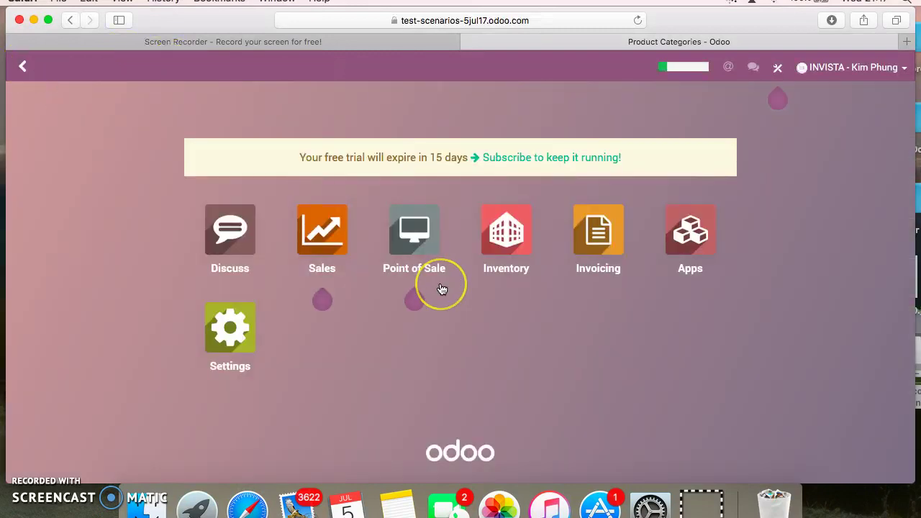